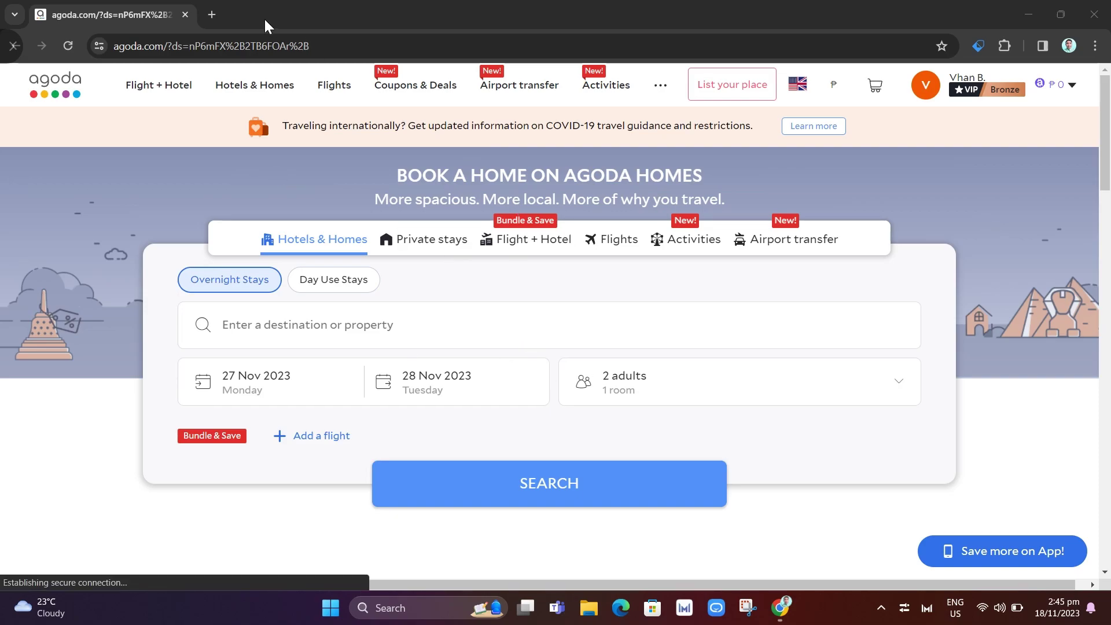
Step: Go to the Profile page through the V avatar's account dropdown
left_click(271, 44)
key("Escape")
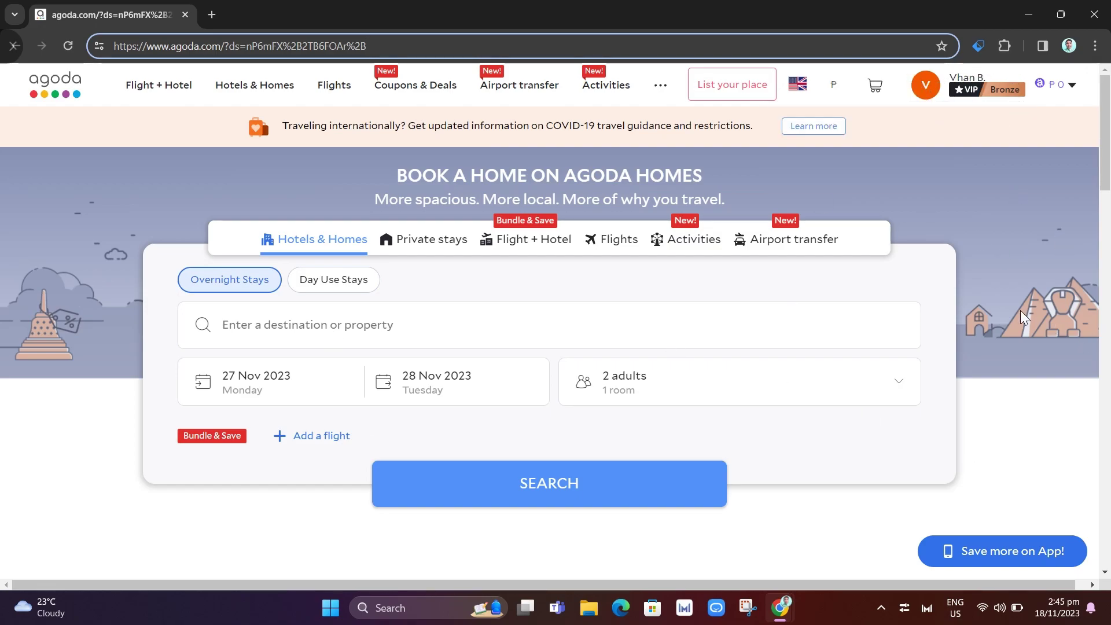
left_click(926, 85)
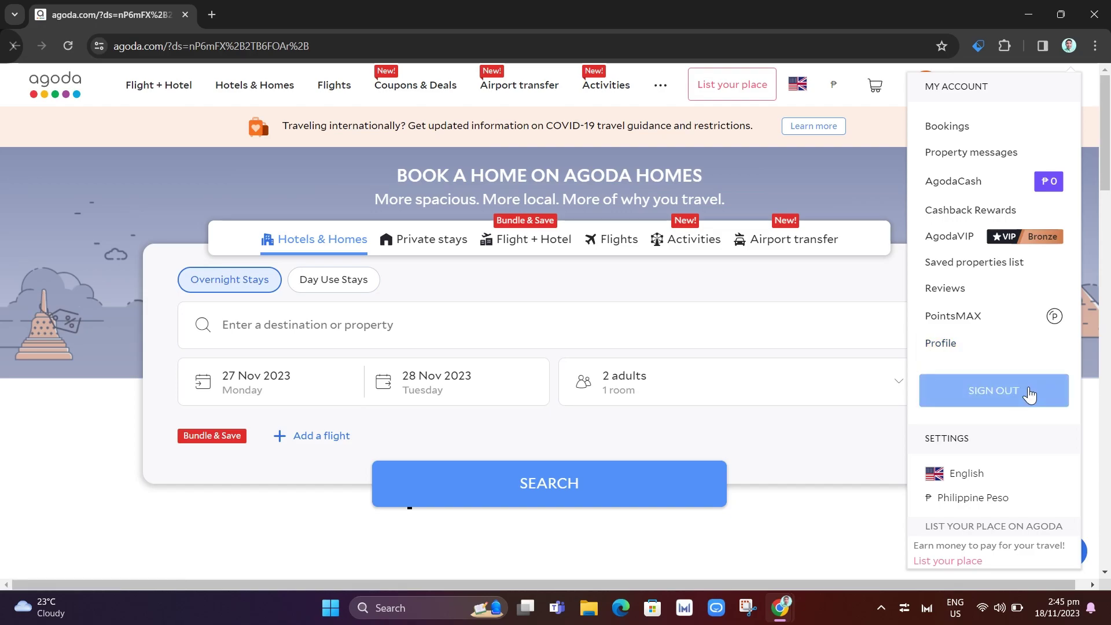
left_click(941, 343)
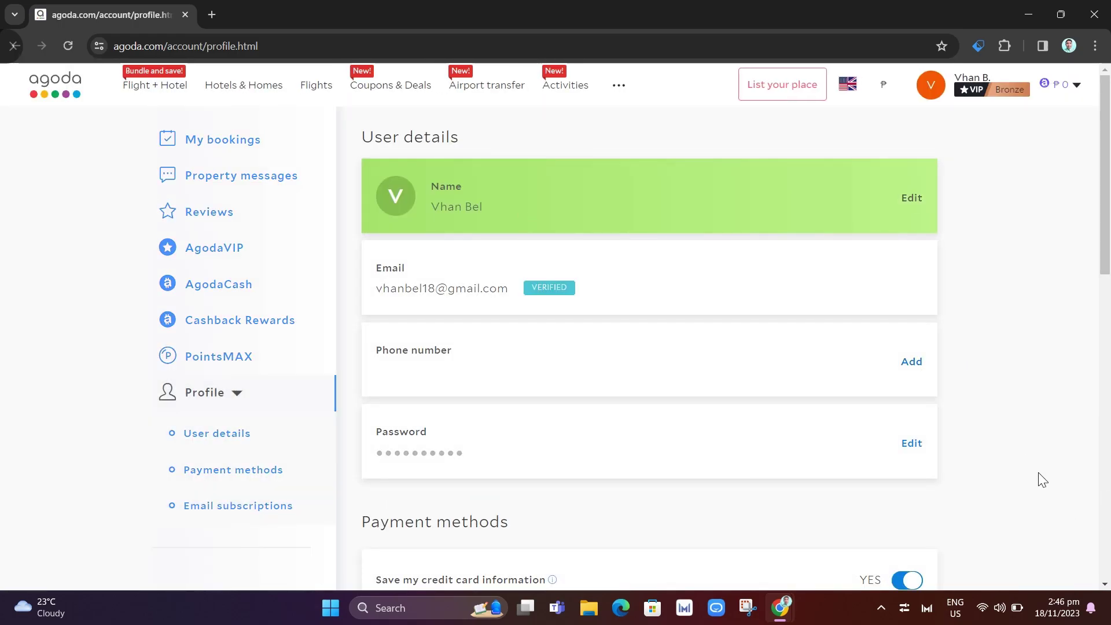
scroll(993, 468, "down", 3)
scroll(1025, 461, "up", 3)
Step: Edit the Name card to first name 'Vhanbel' and last name 'vhanbel', then save
left_click(911, 199)
type("Vhanbel")
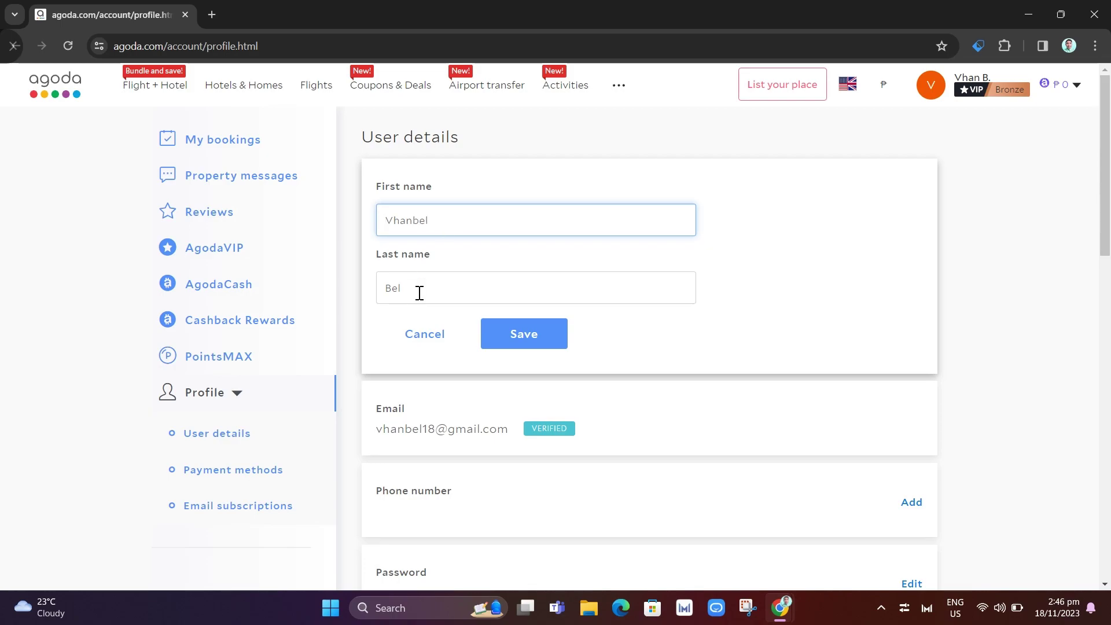
double_click(419, 290)
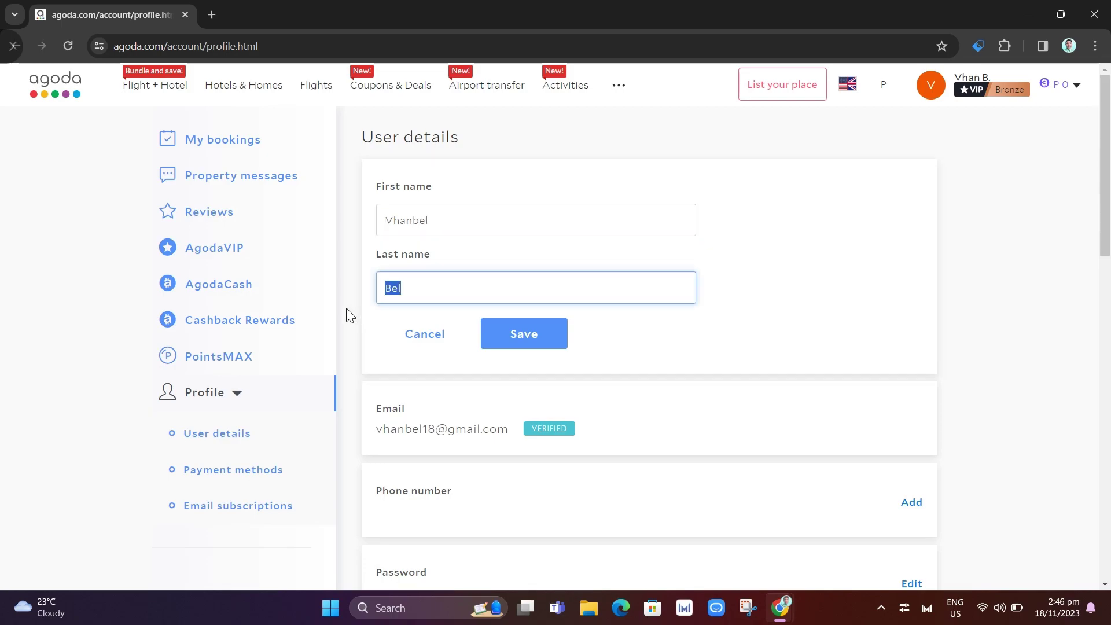
type("vhanbel")
left_click(524, 333)
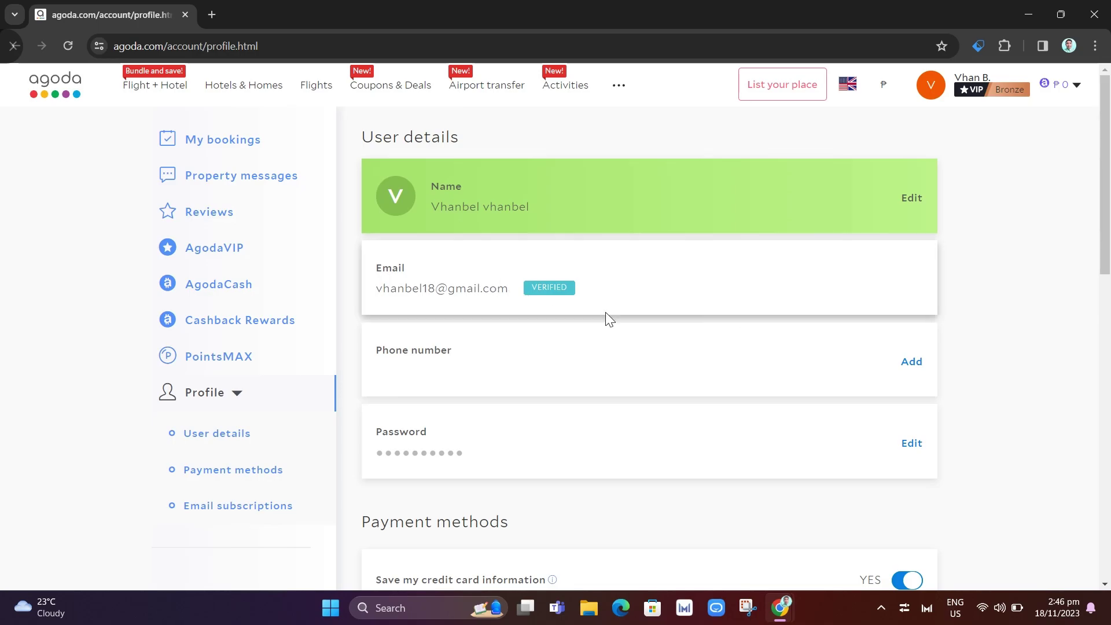
scroll(725, 307, "down", 5)
scroll(824, 408, "up", 3)
scroll(823, 408, "down", 6)
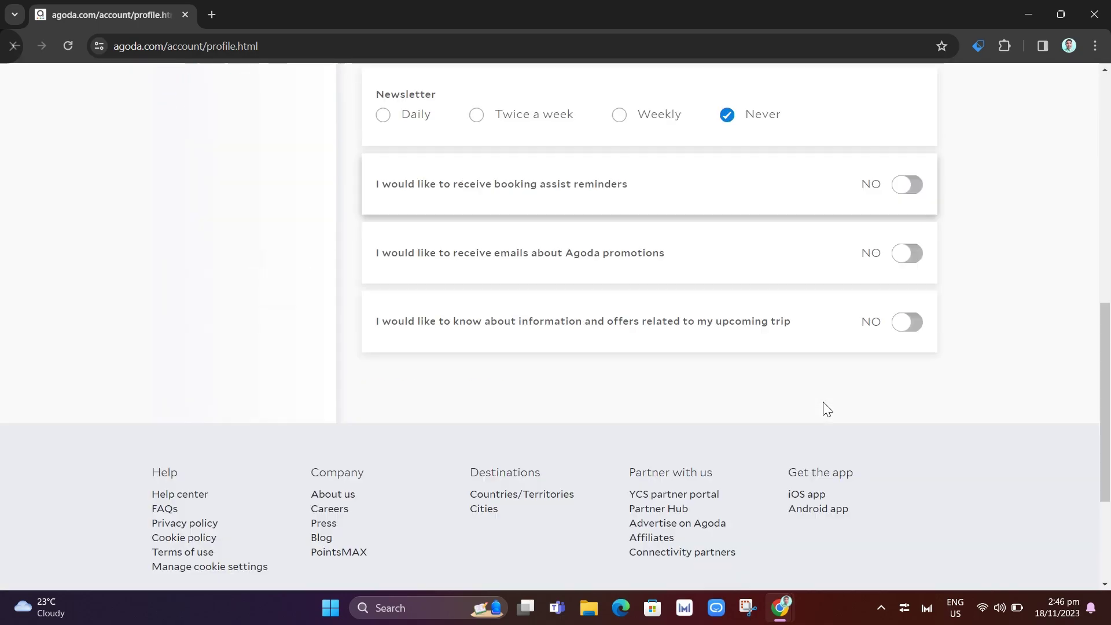
scroll(827, 409, "up", 8)
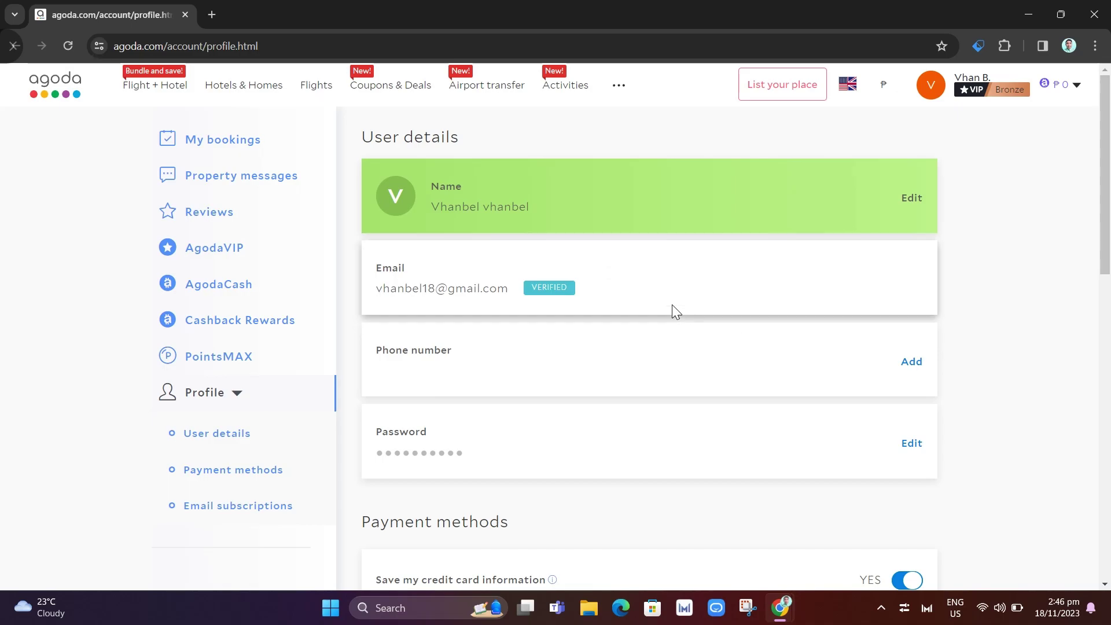
Step: Open the avatar's account dropdown over the profile showing 'Vhanbel vhanbel'
left_click(946, 83)
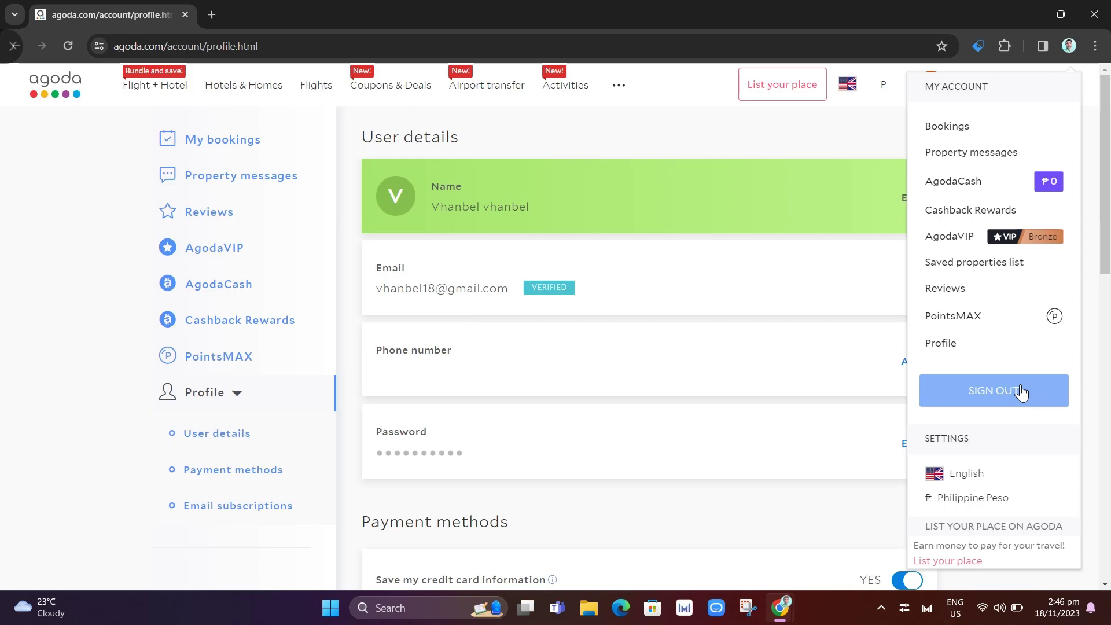
left_click(1021, 392)
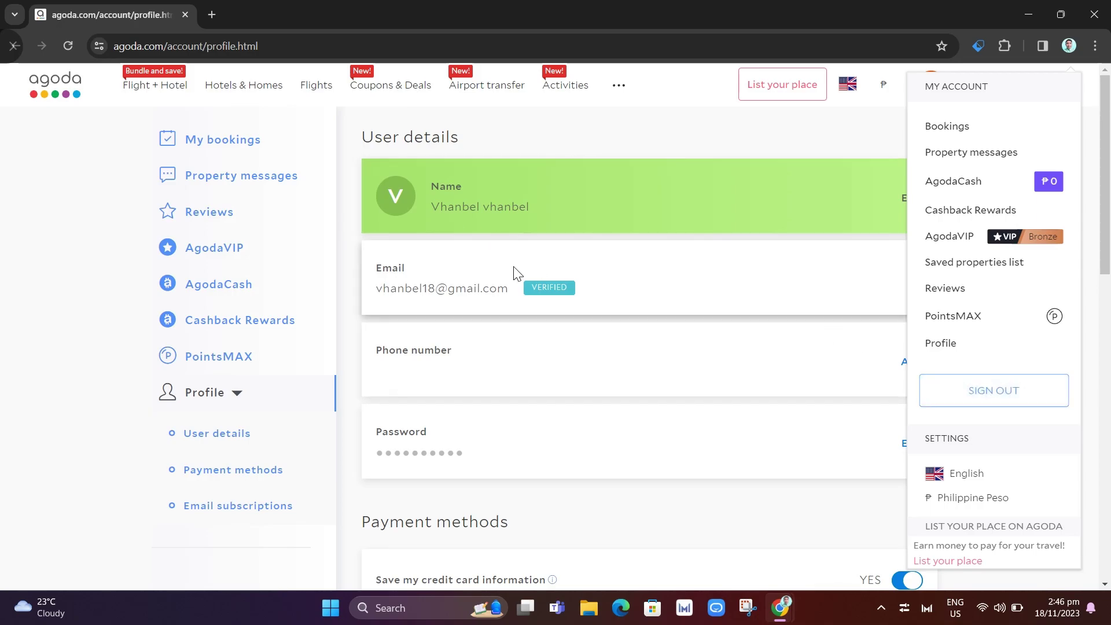